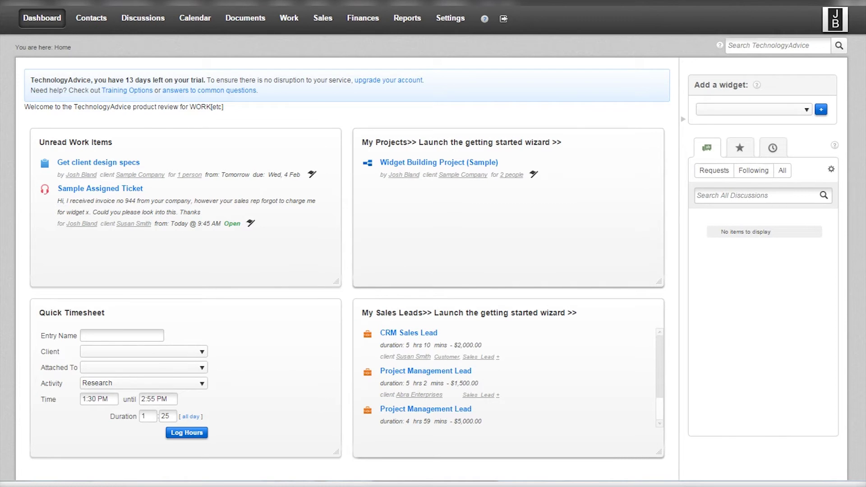
Step: Look over the dashboard's unread work items, sample project, quick timesheet and three sales leads
{"action": "mouse_move", "coordinate": [271, 29]}
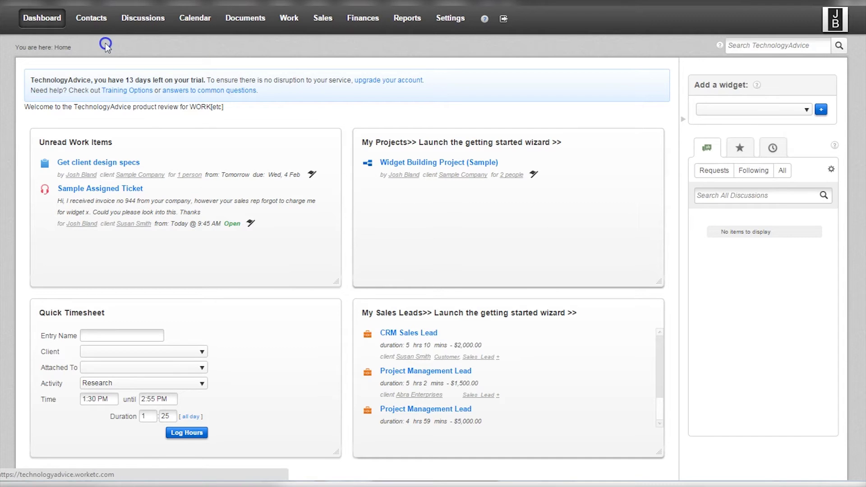
Step: Open the People contacts list and filter it to the Employee type, leaving two TechnologyAdvice employees
{"action": "left_click", "coordinate": [98, 20]}
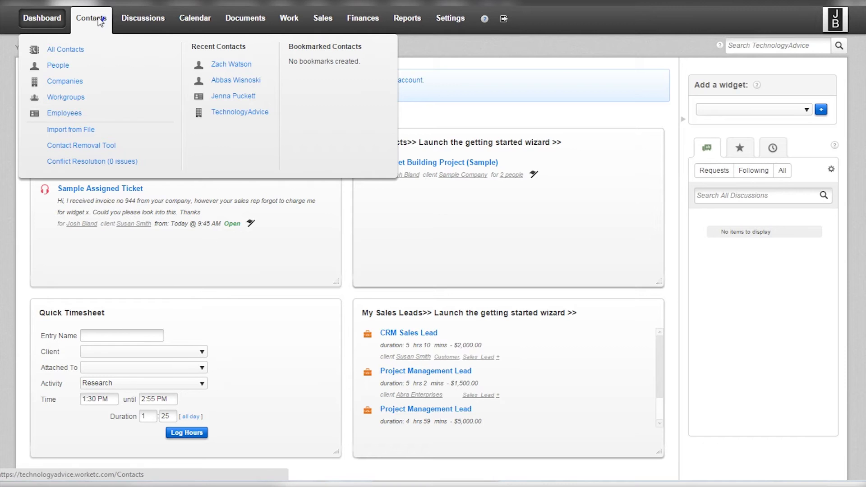
{"action": "left_click", "coordinate": [67, 66]}
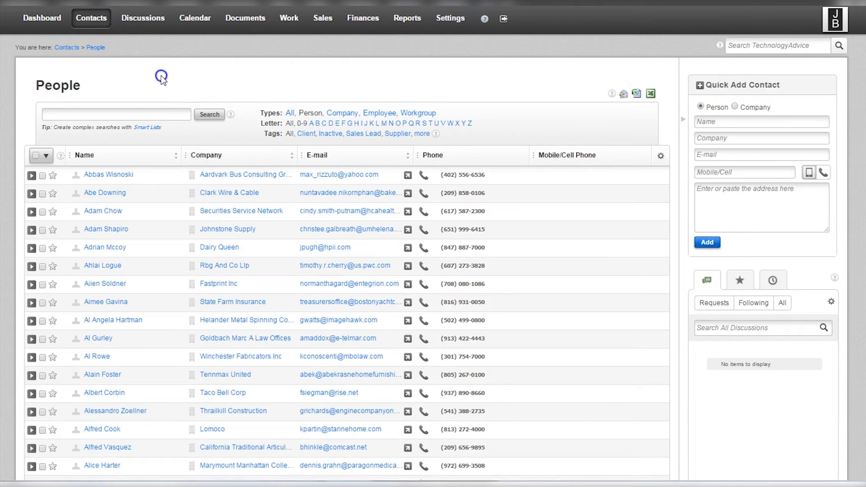
{"action": "left_click", "coordinate": [353, 113]}
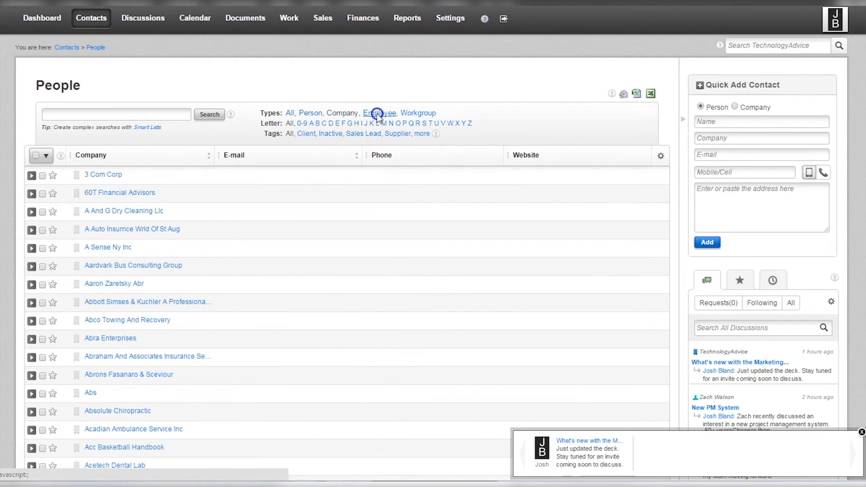
{"action": "left_click", "coordinate": [381, 113]}
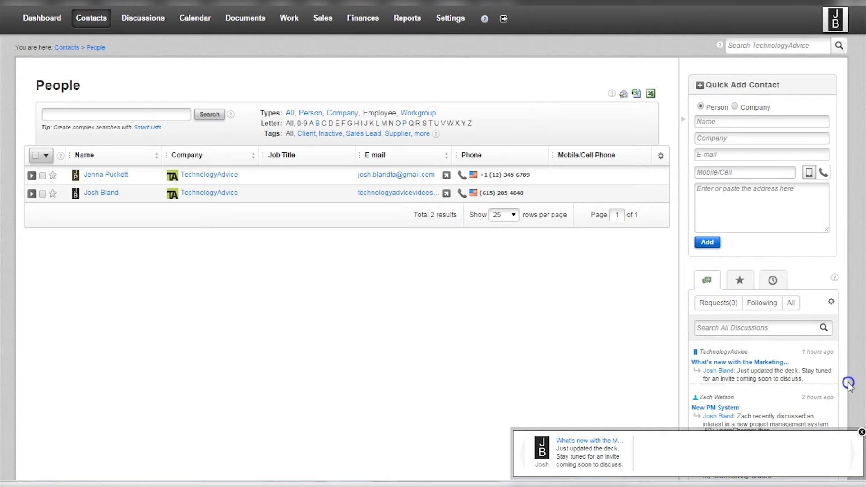
Step: Open a TechnologyAdvice employee's record, check its Custom Fields and create options, then return to Discussions
{"action": "left_click", "coordinate": [860, 434]}
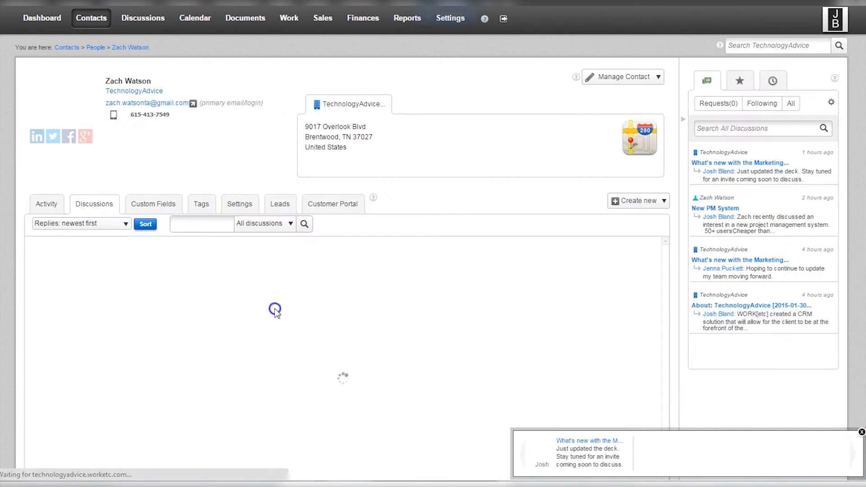
{"action": "left_click", "coordinate": [861, 434]}
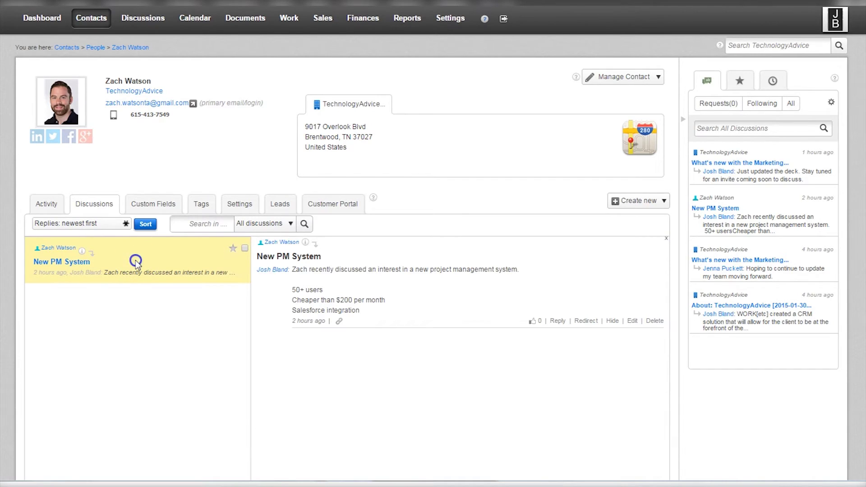
{"action": "left_click", "coordinate": [149, 204]}
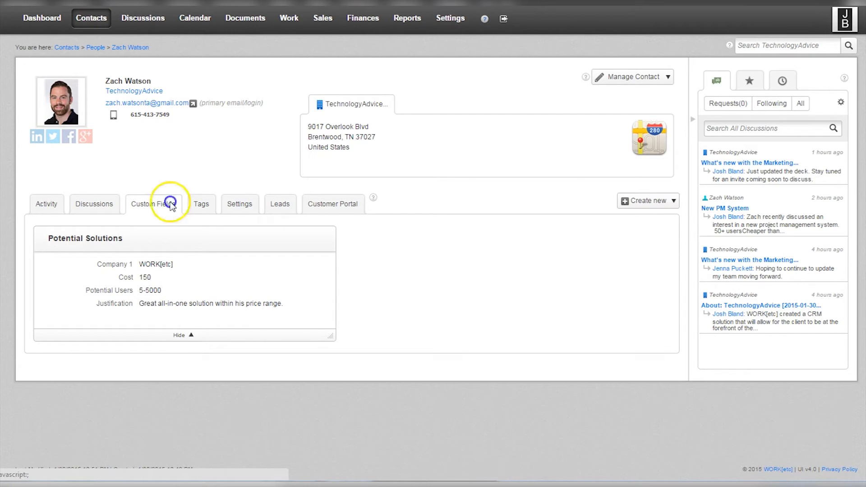
{"action": "left_click", "coordinate": [650, 201]}
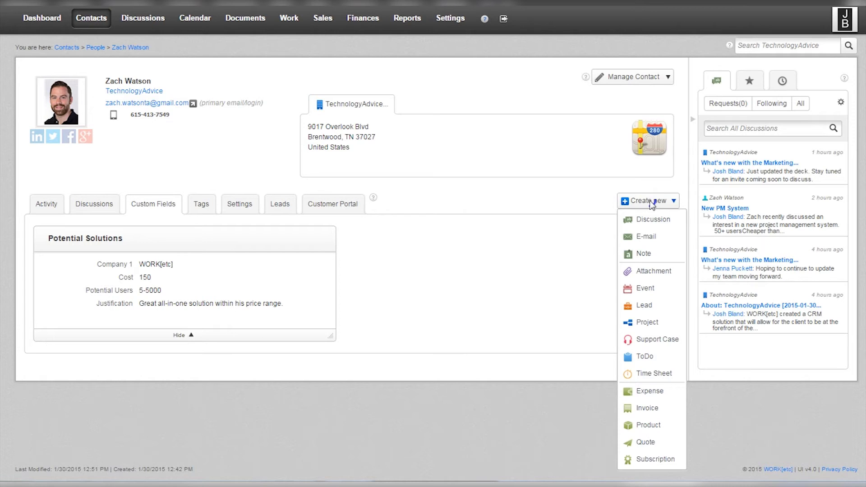
{"action": "left_click", "coordinate": [101, 205]}
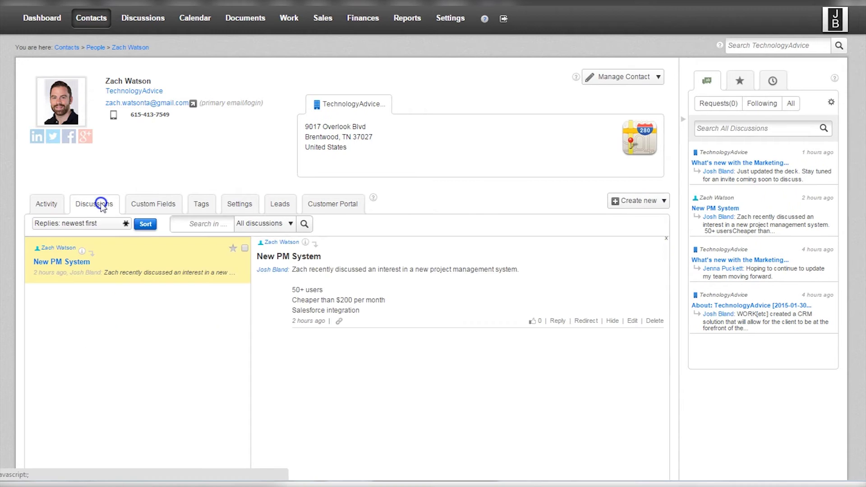
Step: Open the Discussions list and read the 'What's new with the Marketing campaign?' thread
{"action": "left_click", "coordinate": [144, 20]}
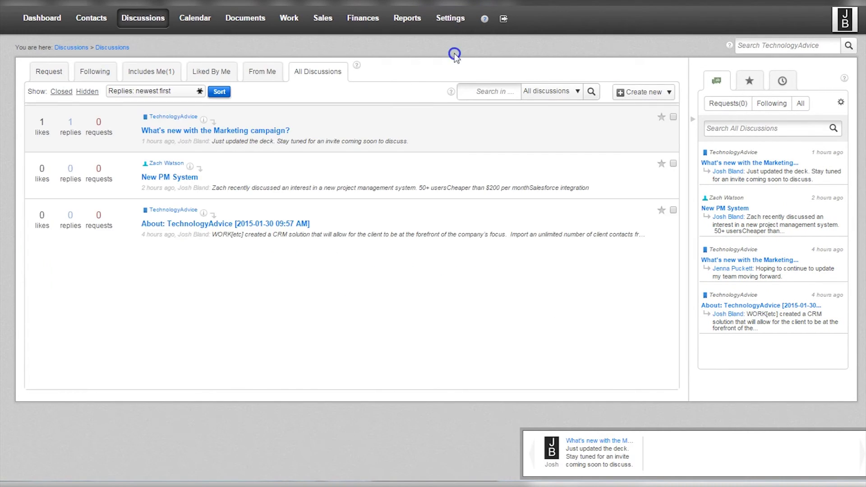
{"action": "left_click", "coordinate": [257, 131]}
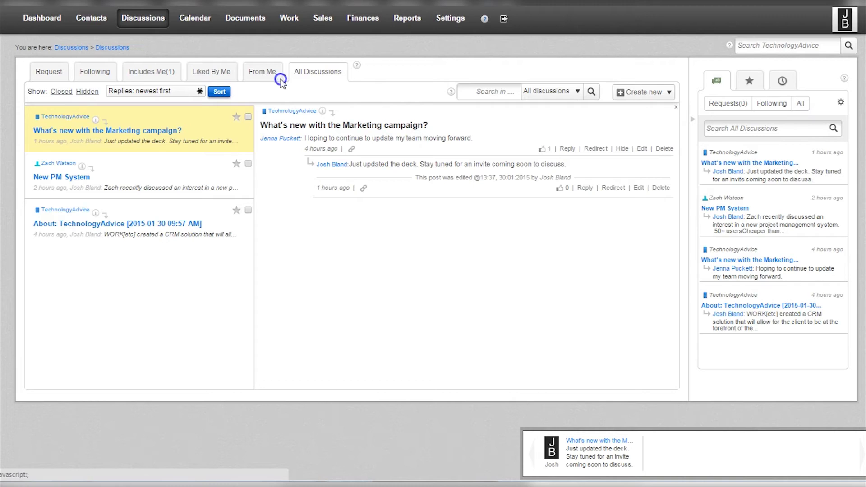
{"action": "left_click", "coordinate": [84, 74]}
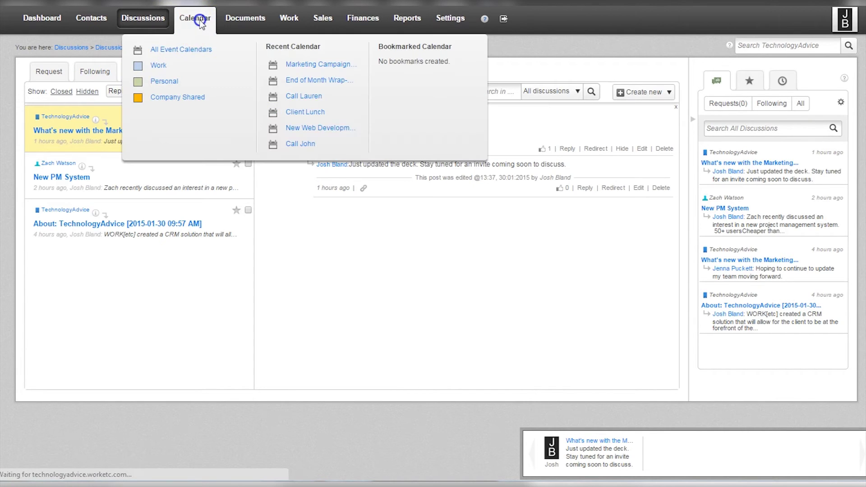
Step: On the 30 January 2015 calendar, view Work, Personal and Company Shared events, then all calendars
{"action": "left_click", "coordinate": [195, 19]}
{"action": "mouse_move", "coordinate": [202, 24]}
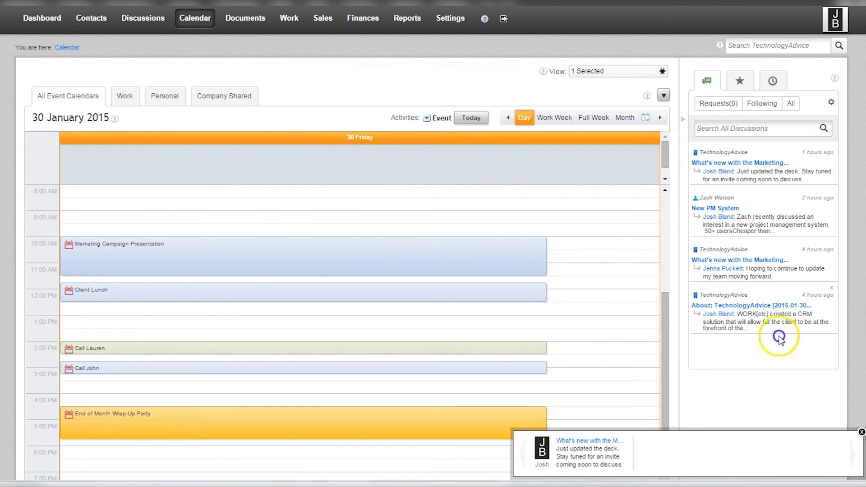
{"action": "left_click", "coordinate": [861, 432]}
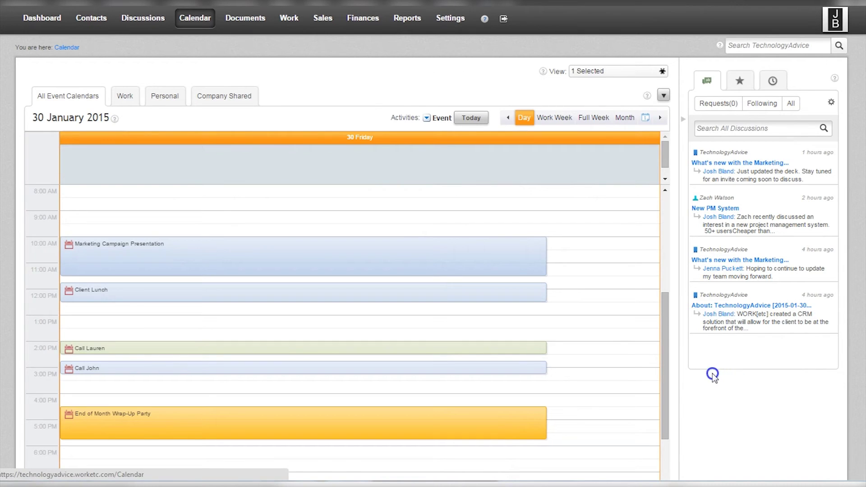
{"action": "left_click", "coordinate": [137, 97]}
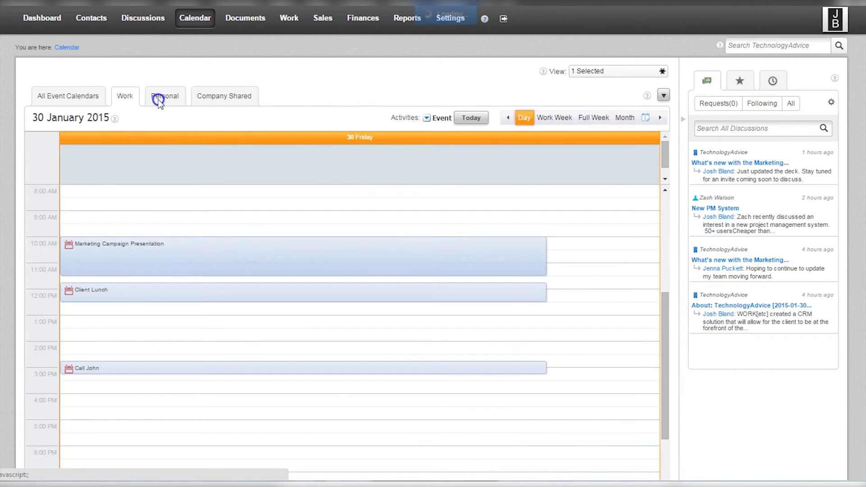
{"action": "left_click", "coordinate": [165, 97]}
{"action": "left_click", "coordinate": [220, 99]}
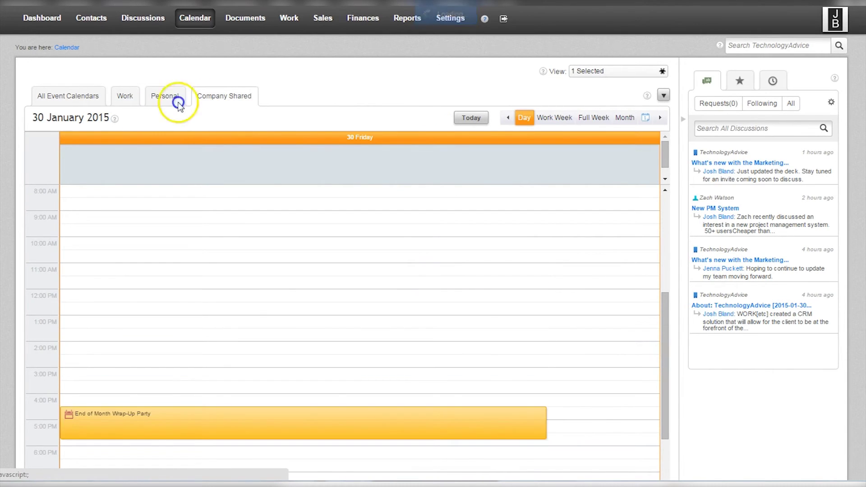
{"action": "left_click", "coordinate": [81, 99]}
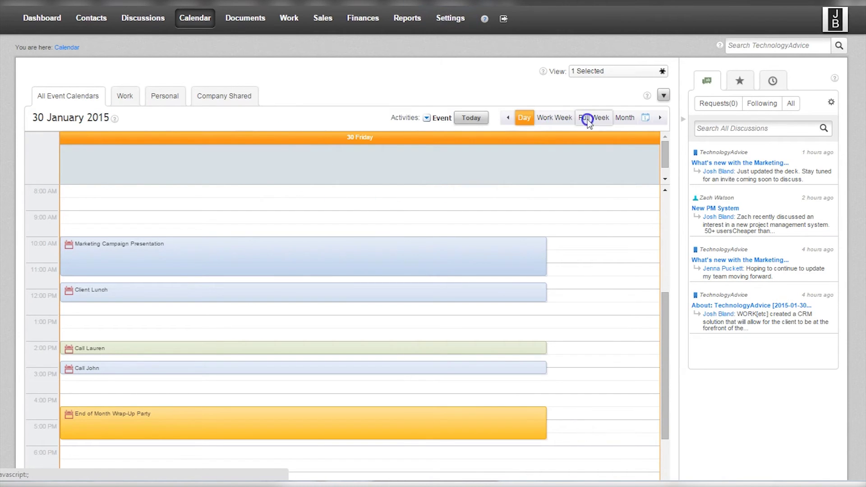
{"action": "left_click", "coordinate": [435, 114]}
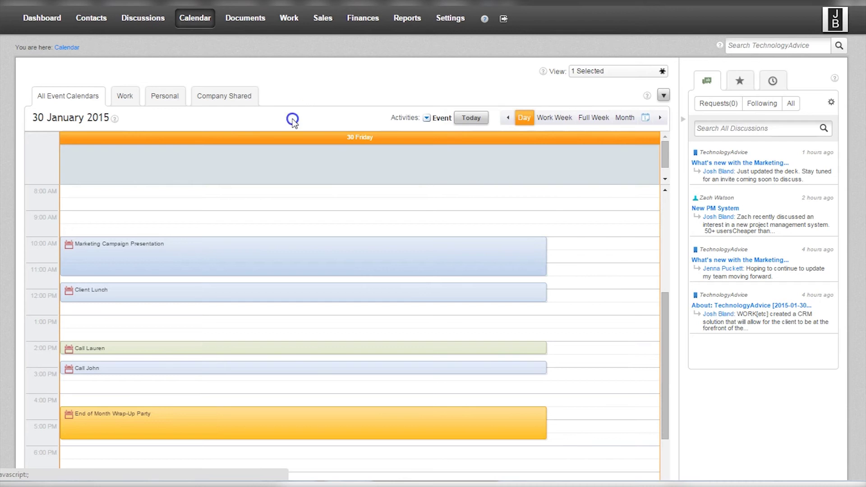
Step: Open Documents > Files & Attachments and show the Attachment, Invoice and Quote create options
{"action": "left_click", "coordinate": [241, 24]}
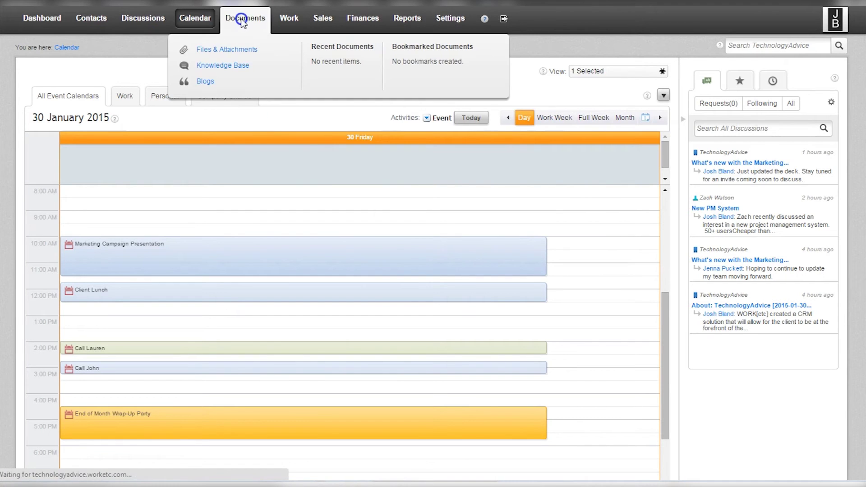
{"action": "left_click", "coordinate": [228, 49]}
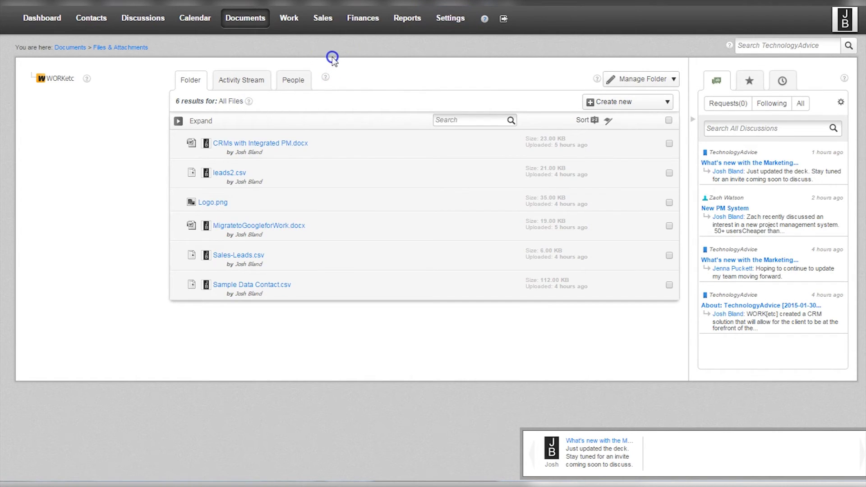
{"action": "left_click", "coordinate": [393, 93]}
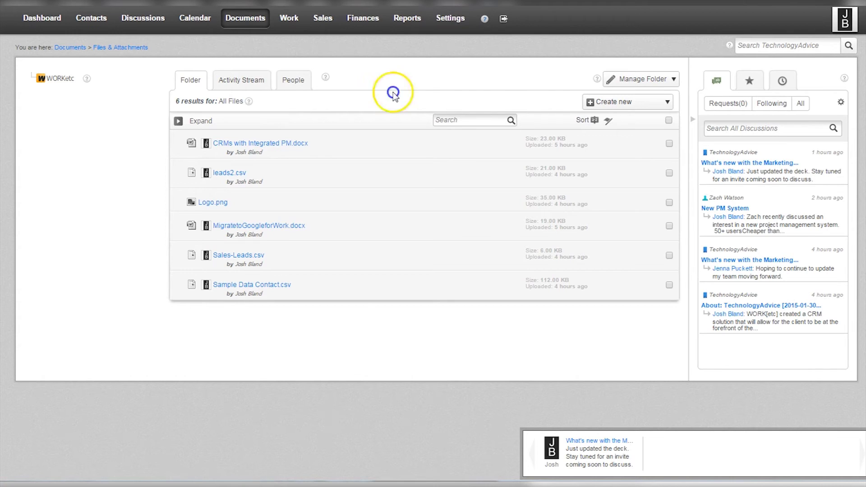
{"action": "left_click", "coordinate": [643, 101]}
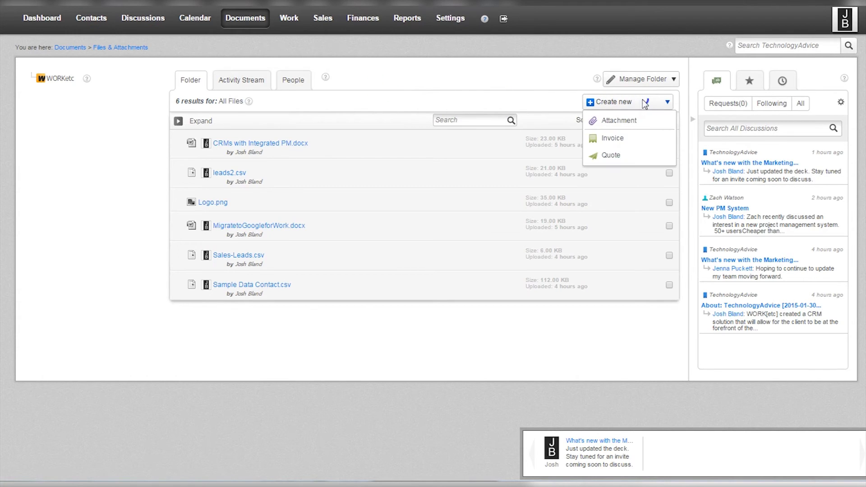
Step: Open Widget Building Project (Sample) from Work > Projects and view its three sub-projects as a Project Tree
{"action": "left_click", "coordinate": [289, 19]}
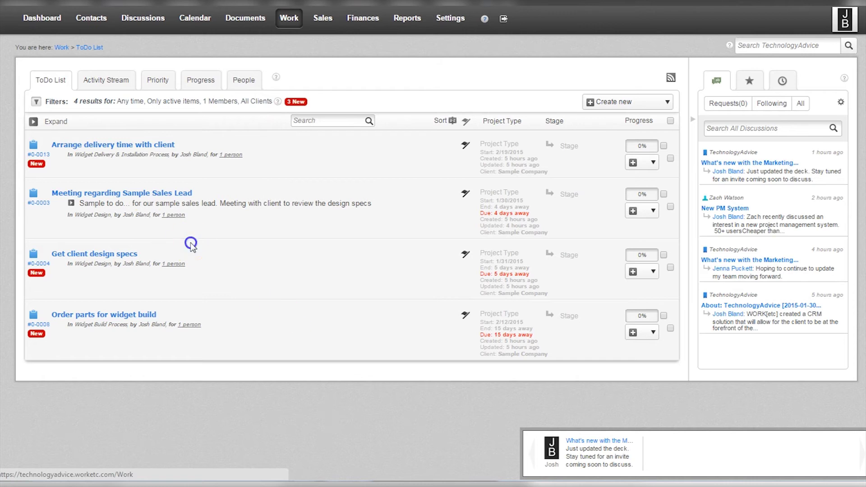
{"action": "left_click", "coordinate": [265, 60]}
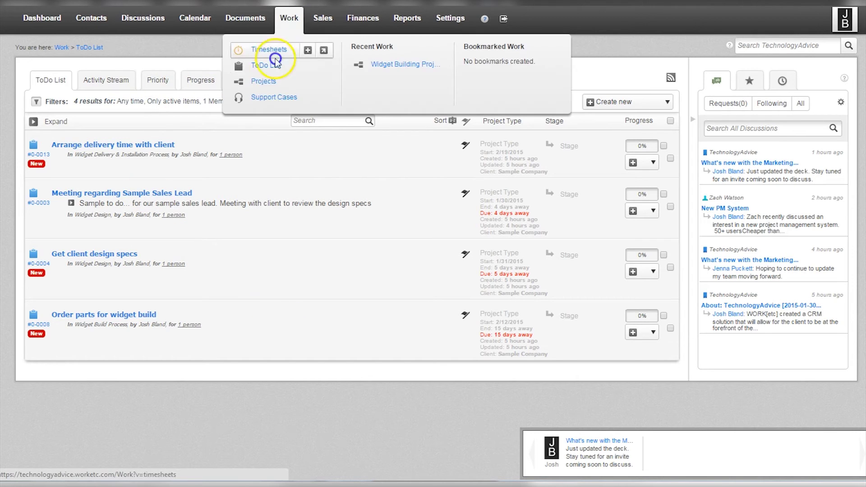
{"action": "left_click", "coordinate": [290, 86]}
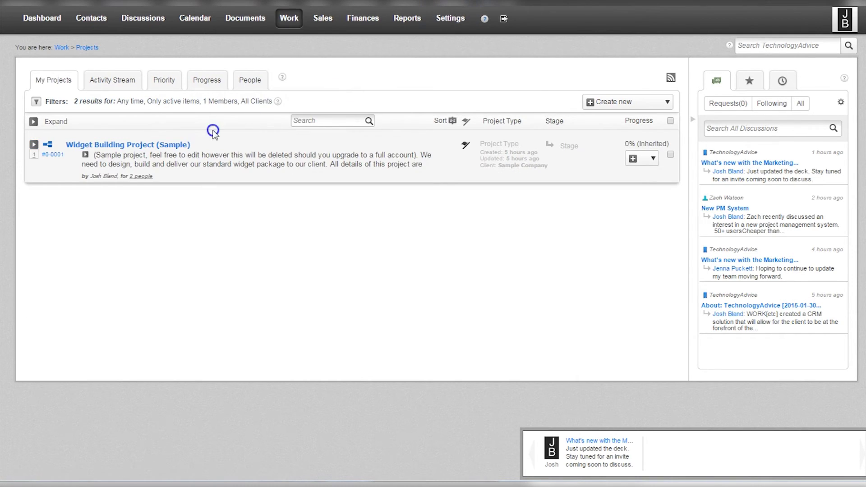
{"action": "left_click", "coordinate": [182, 148]}
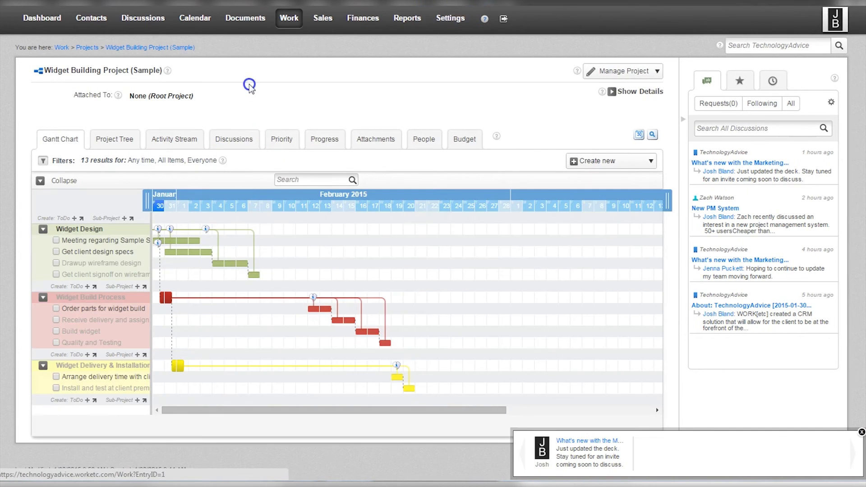
{"action": "left_click", "coordinate": [108, 140]}
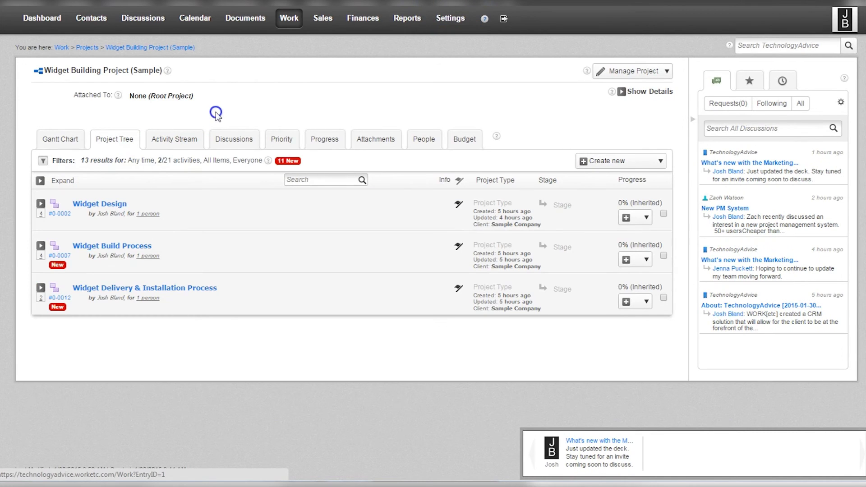
Step: View My Leads, then the Sales Pipeline funnel totalling $8520 across four leads
{"action": "mouse_move", "coordinate": [322, 21]}
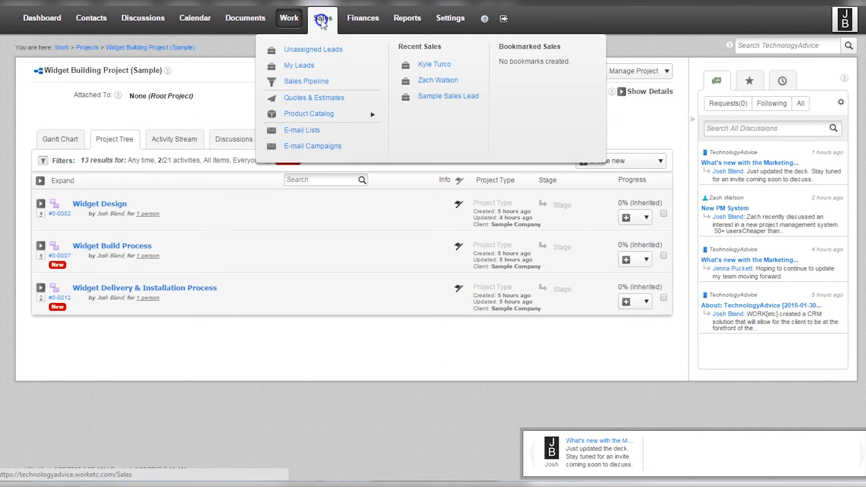
{"action": "left_click", "coordinate": [307, 67]}
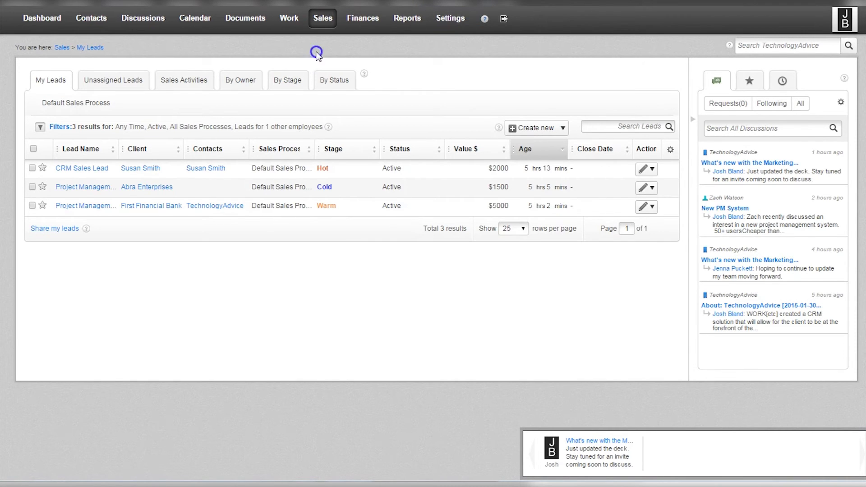
{"action": "mouse_move", "coordinate": [324, 21]}
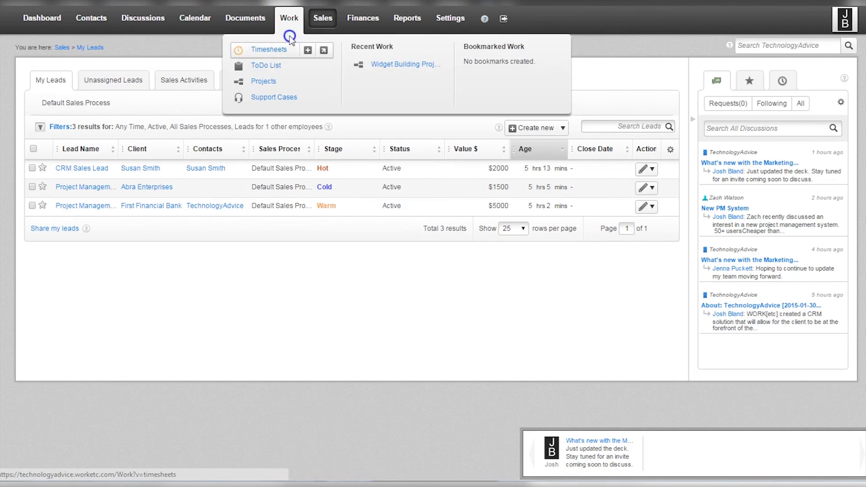
{"action": "mouse_move", "coordinate": [364, 22]}
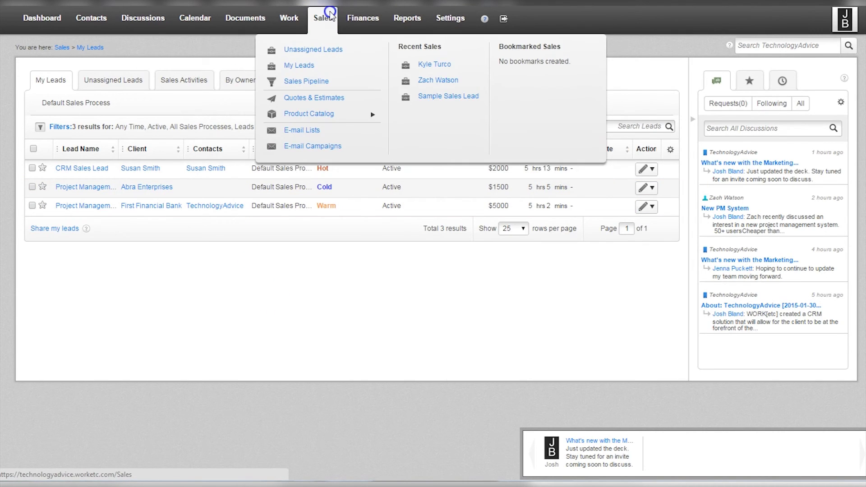
{"action": "left_click", "coordinate": [311, 81]}
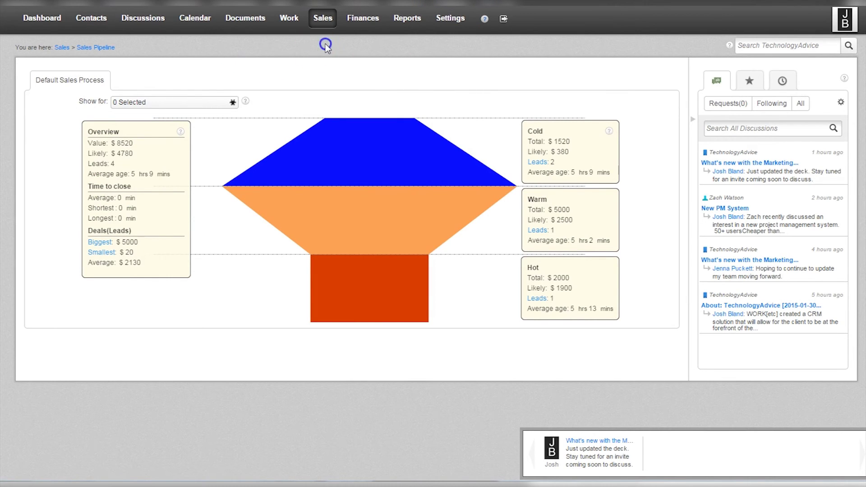
{"action": "left_click", "coordinate": [360, 21]}
Step: Check the Finances Issued Invoices and the empty Expenses list, then move to Reports
{"action": "mouse_move", "coordinate": [359, 21]}
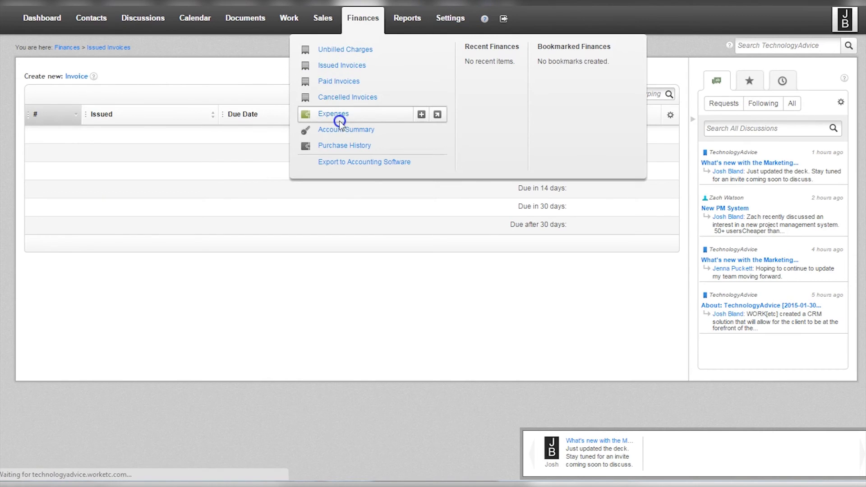
{"action": "left_click", "coordinate": [361, 21]}
{"action": "left_click", "coordinate": [351, 50]}
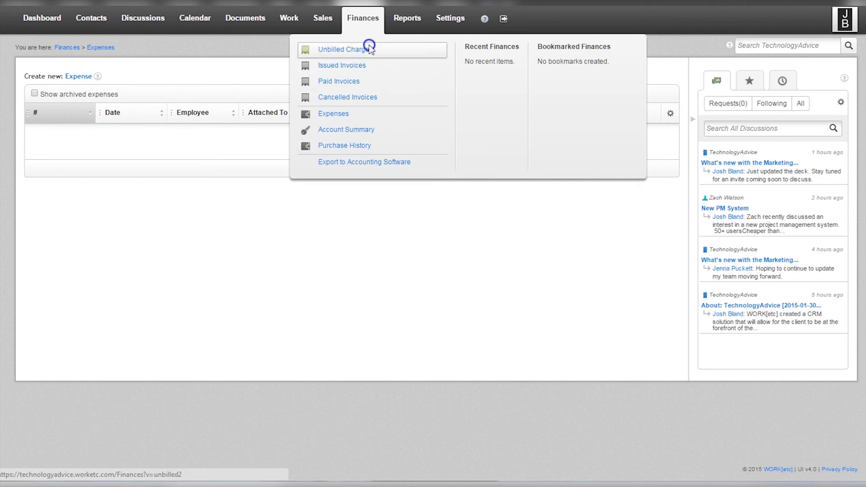
{"action": "left_click", "coordinate": [381, 26]}
{"action": "left_click", "coordinate": [406, 21]}
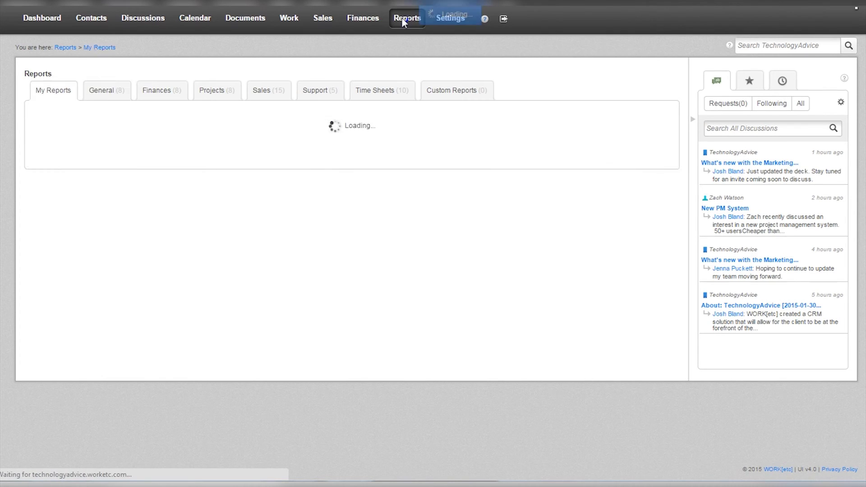
Step: Browse the General and Sales report catalogues, then switch to the Projects reports category
{"action": "left_click", "coordinate": [109, 92]}
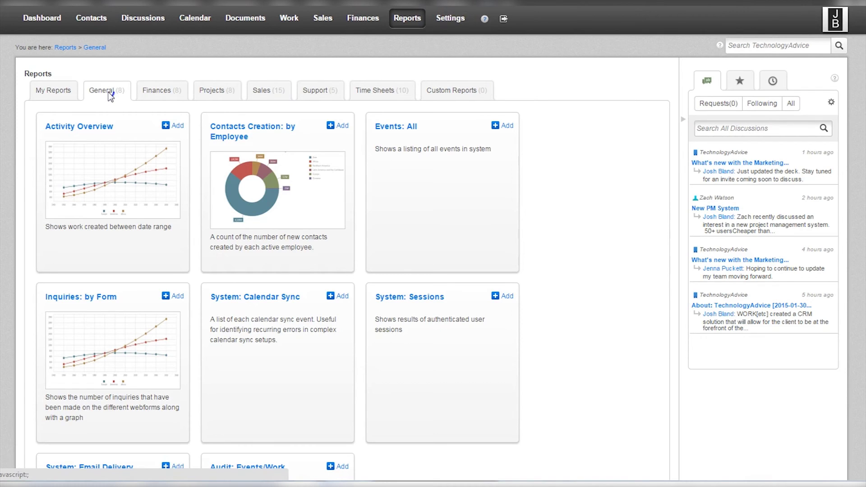
{"action": "left_click", "coordinate": [121, 88]}
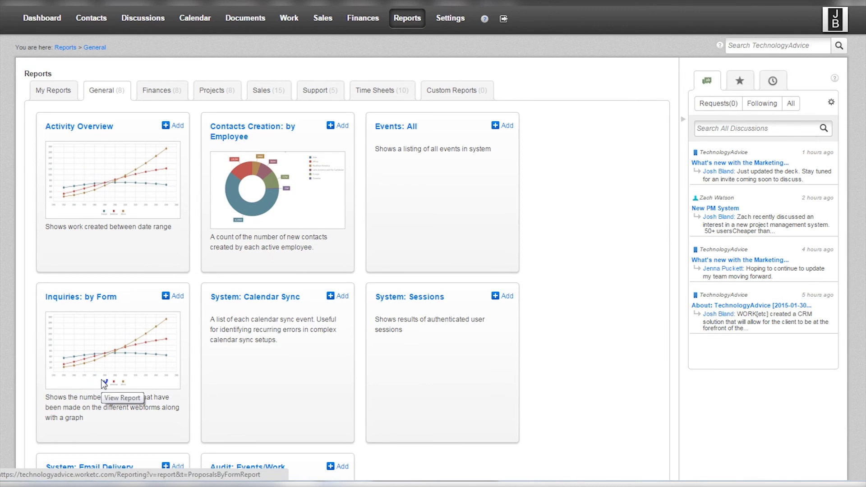
{"action": "left_click", "coordinate": [262, 96]}
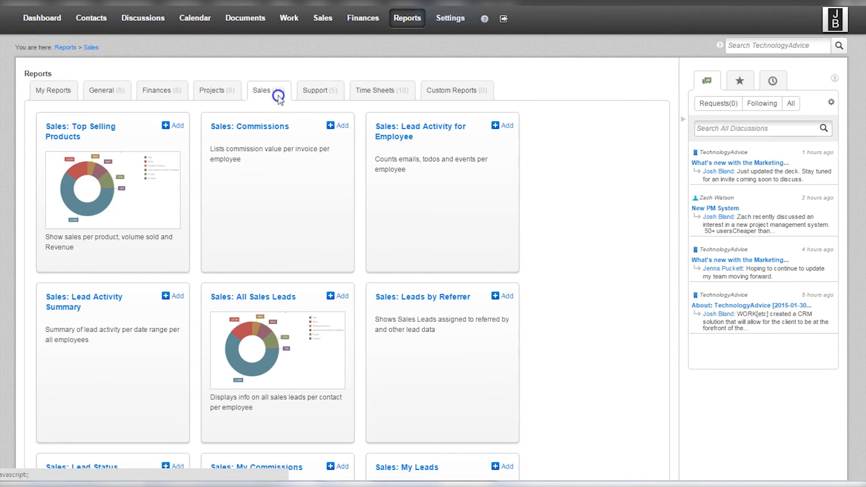
{"action": "left_click", "coordinate": [225, 92]}
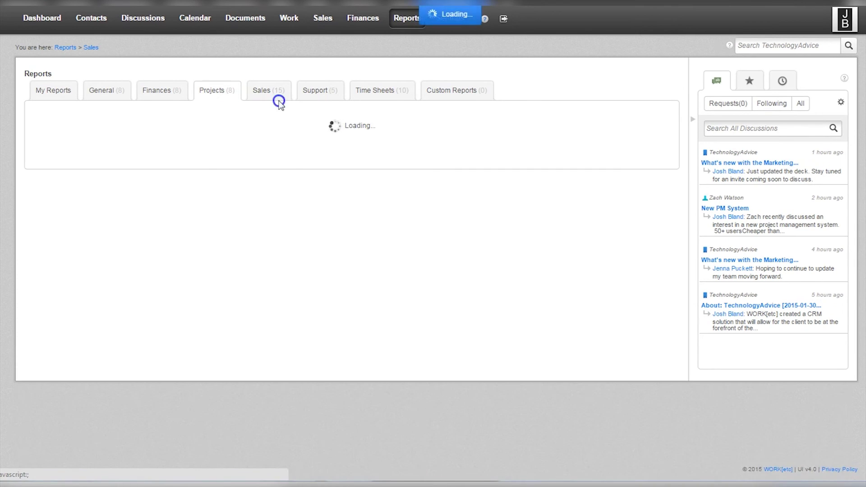